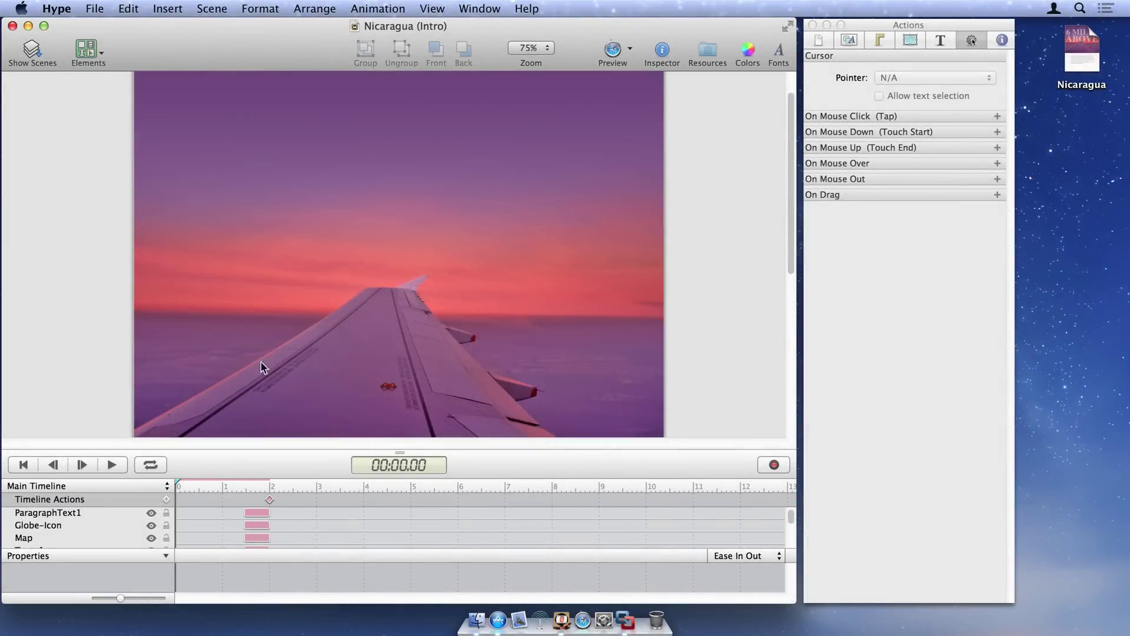
Play the Nicaragua Intro scene from the timeline to preview its title animation.
{"action": "left_click", "coordinate": [114, 467]}
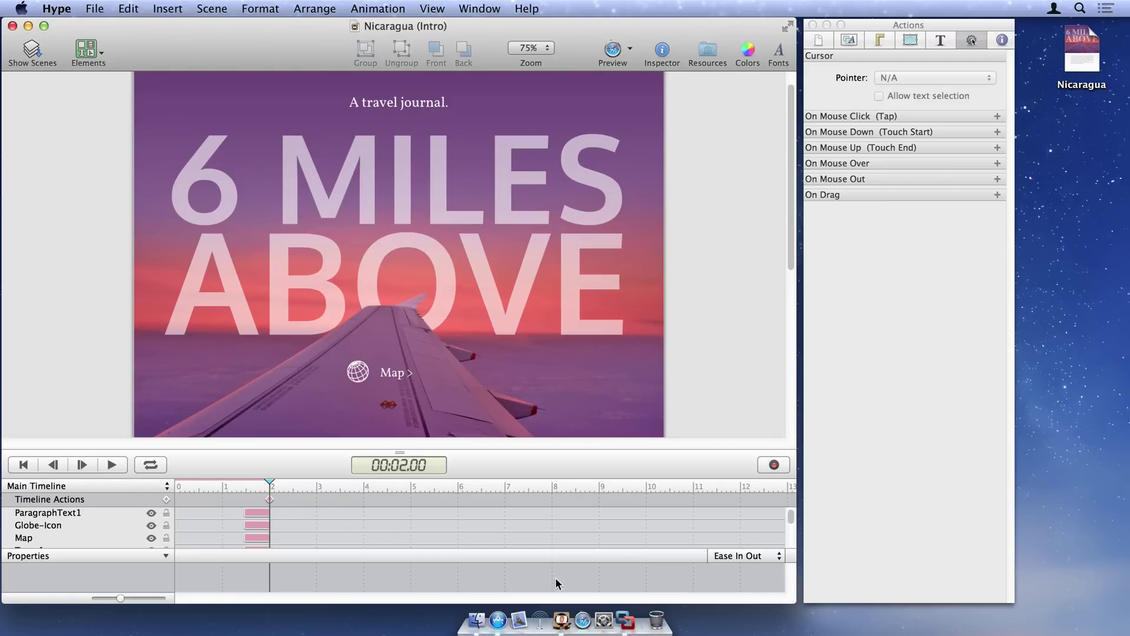
Resume the IE10 – Win7 virtual machine, launch Internet Explorer in it, then return to the Mac.
{"action": "left_click", "coordinate": [626, 619]}
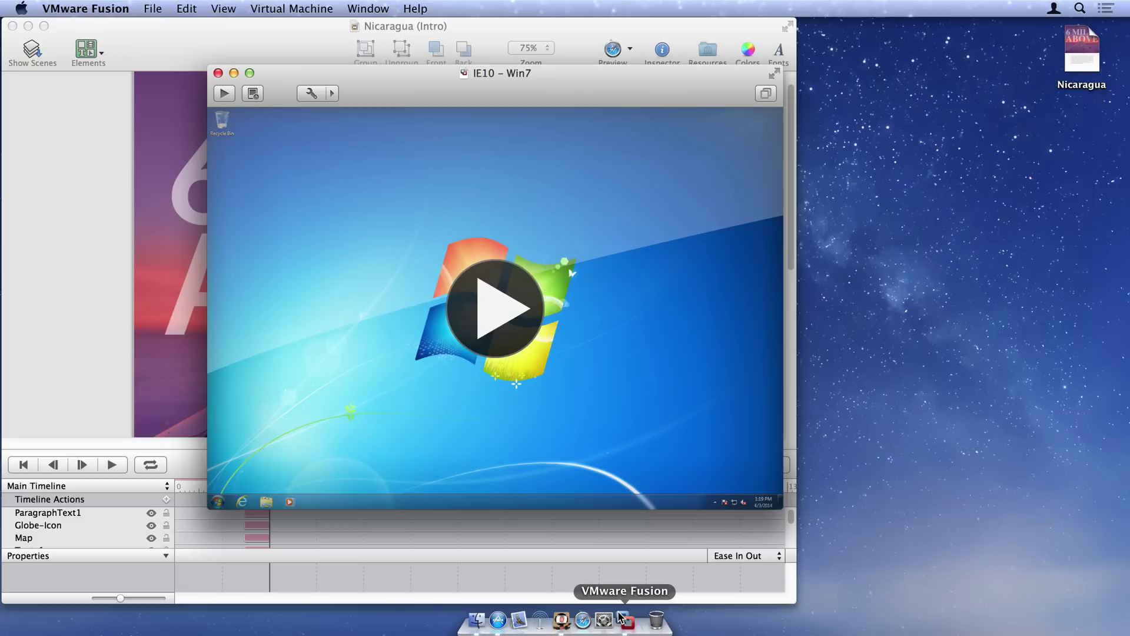
{"action": "left_click", "coordinate": [504, 321]}
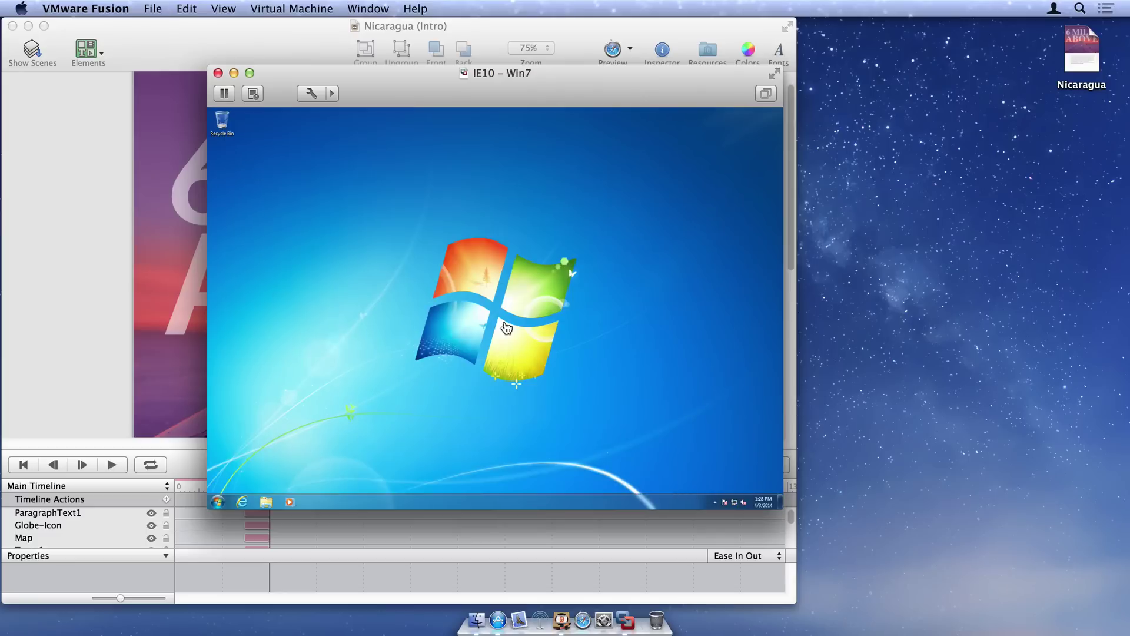
{"action": "left_click", "coordinate": [241, 501]}
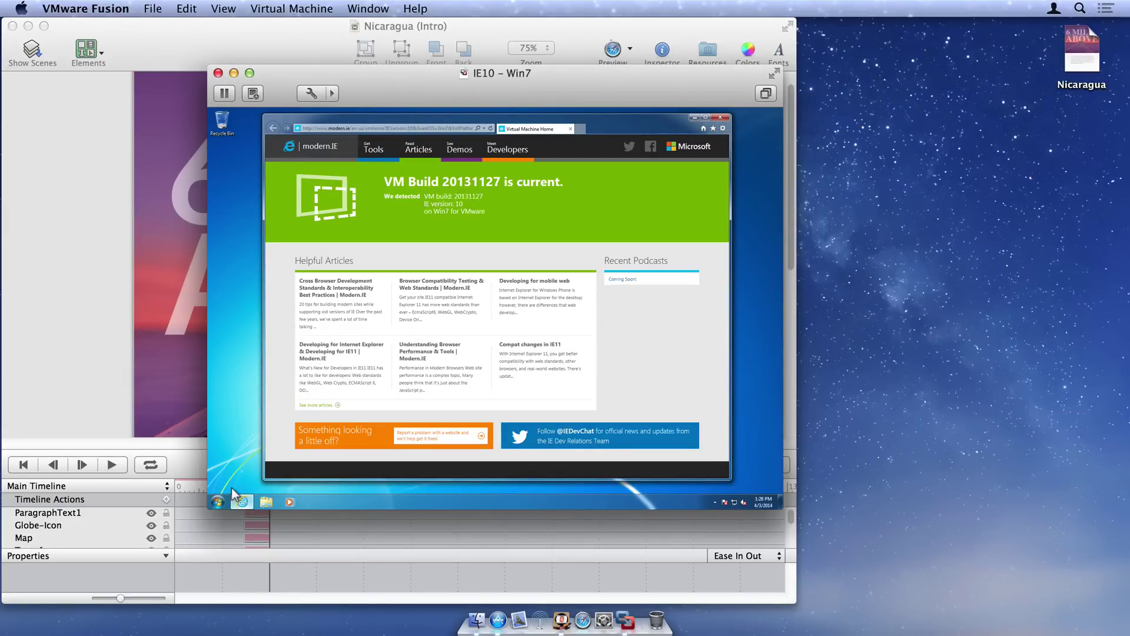
{"action": "left_click", "coordinate": [498, 620]}
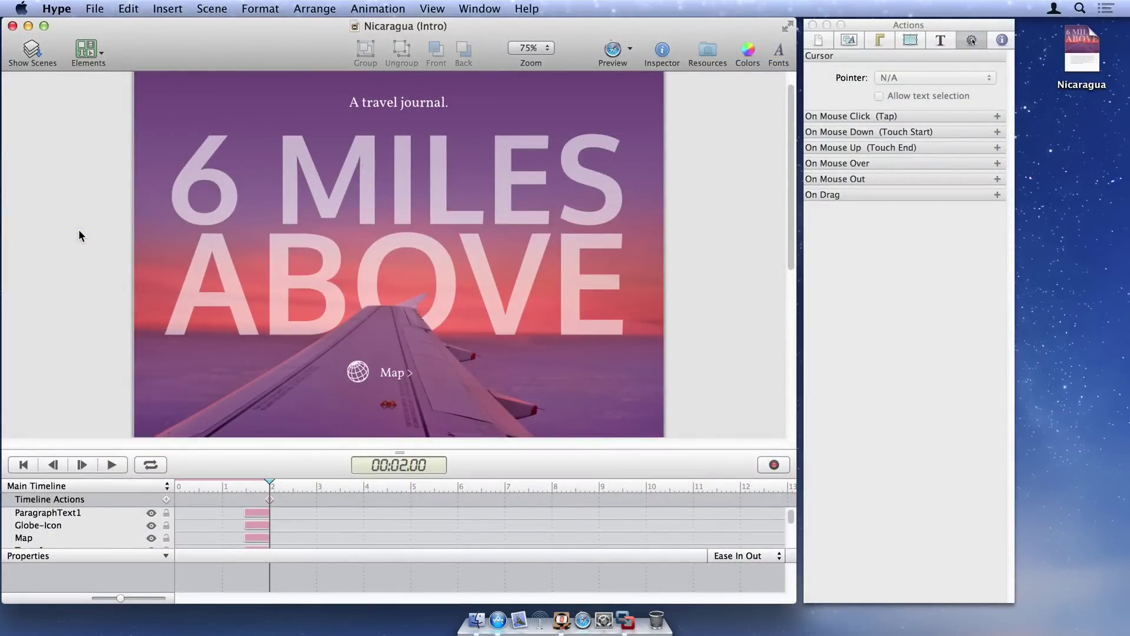
Export the document as an HTML5 folder named Nicaragua on the Desktop.
{"action": "left_click", "coordinate": [95, 8]}
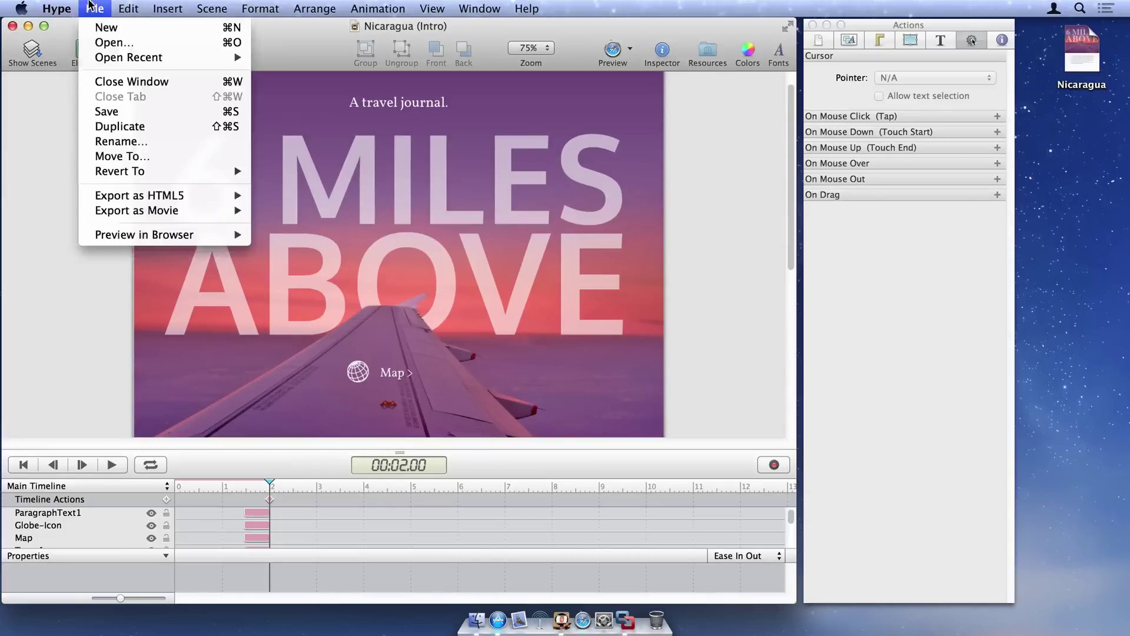
{"action": "mouse_move", "coordinate": [197, 196]}
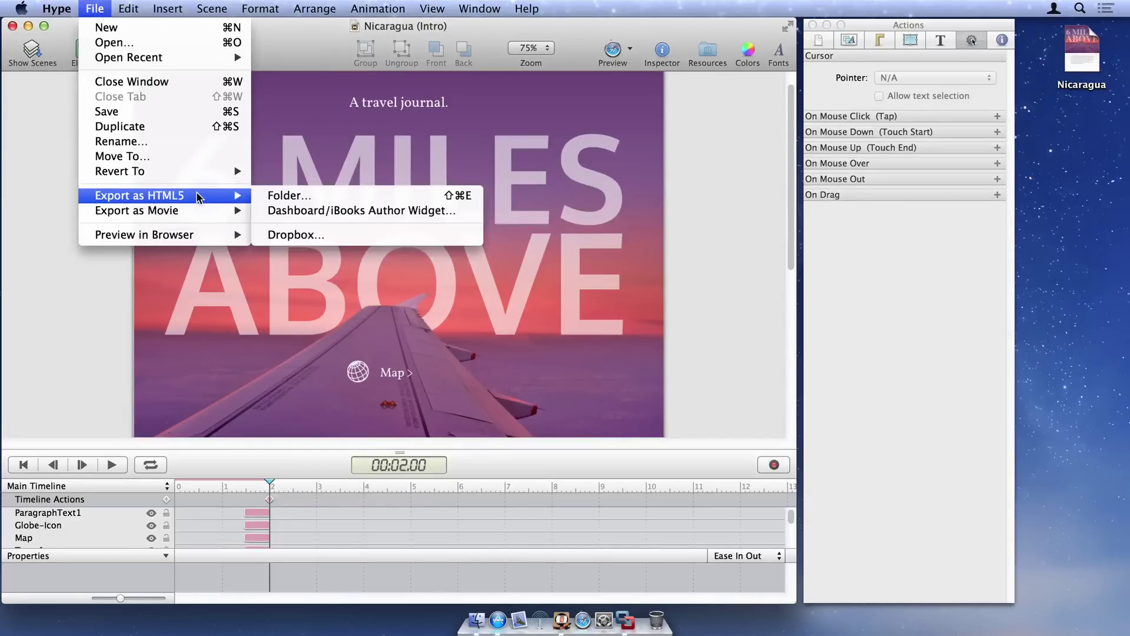
{"action": "left_click", "coordinate": [277, 198]}
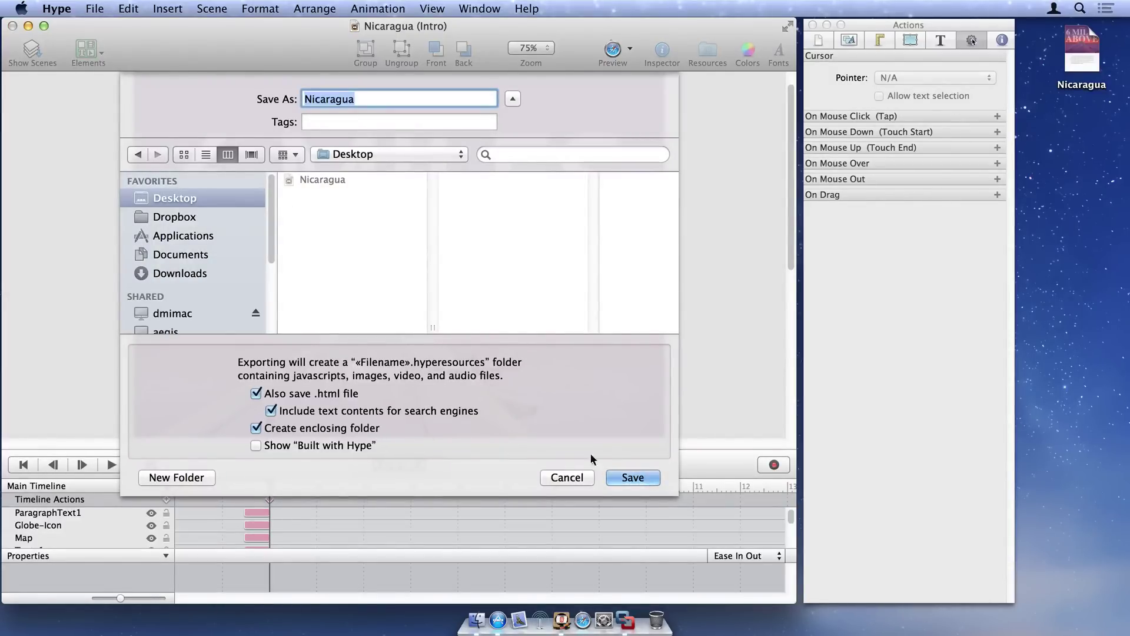
{"action": "left_click", "coordinate": [625, 478]}
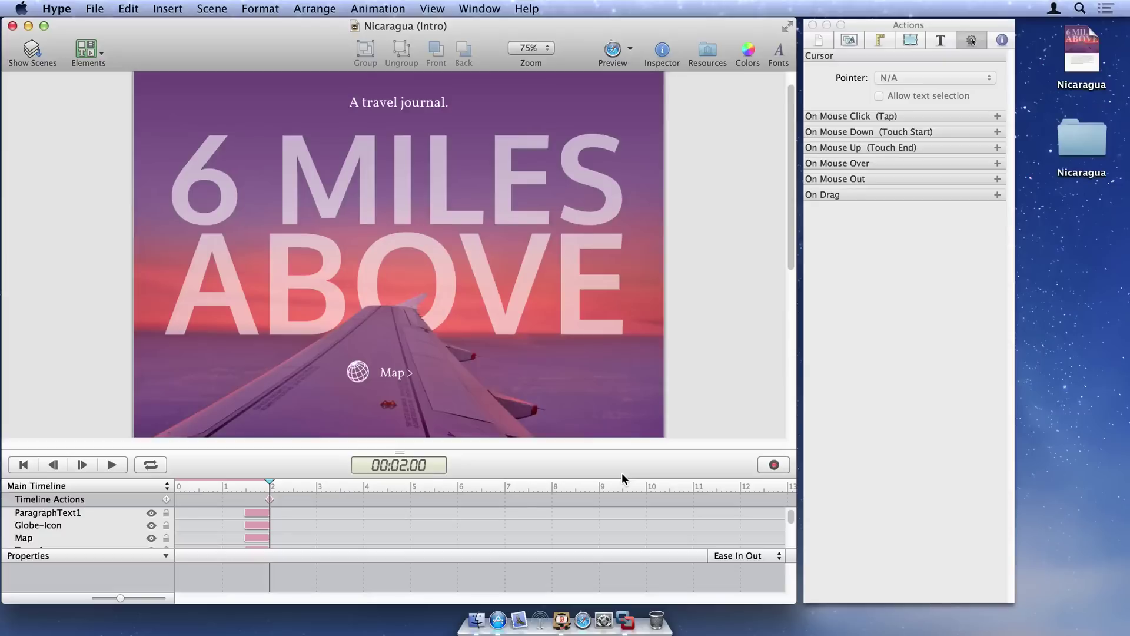
Launch Simple HTTP Server and start it sharing the Nicaragua folder on port 8000.
{"action": "left_click", "coordinate": [498, 618]}
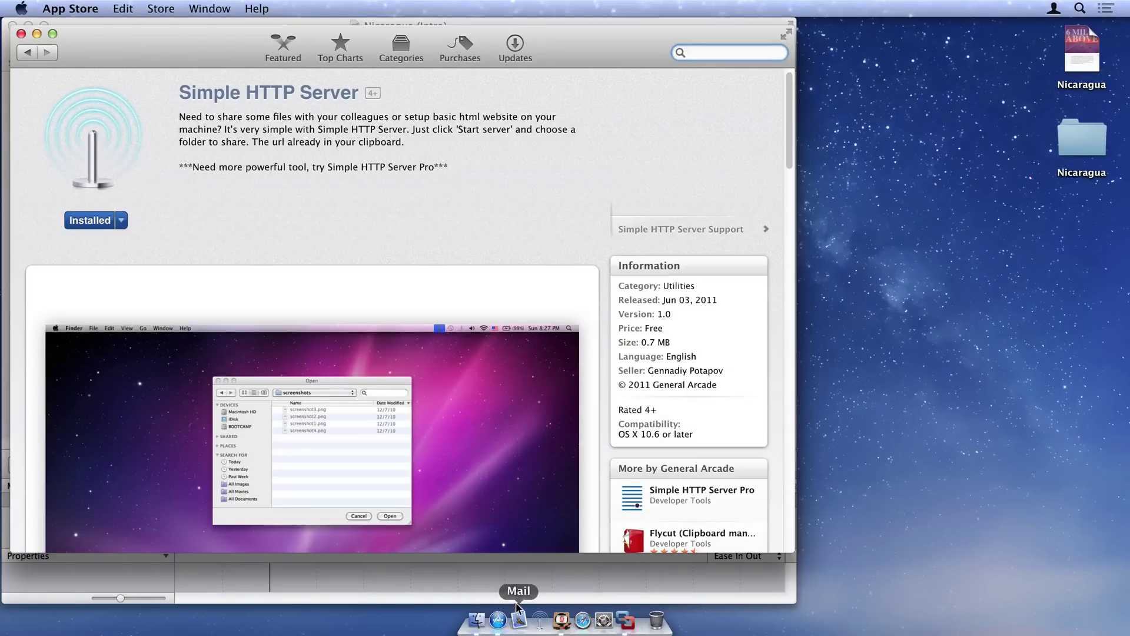
{"action": "left_click", "coordinate": [542, 622]}
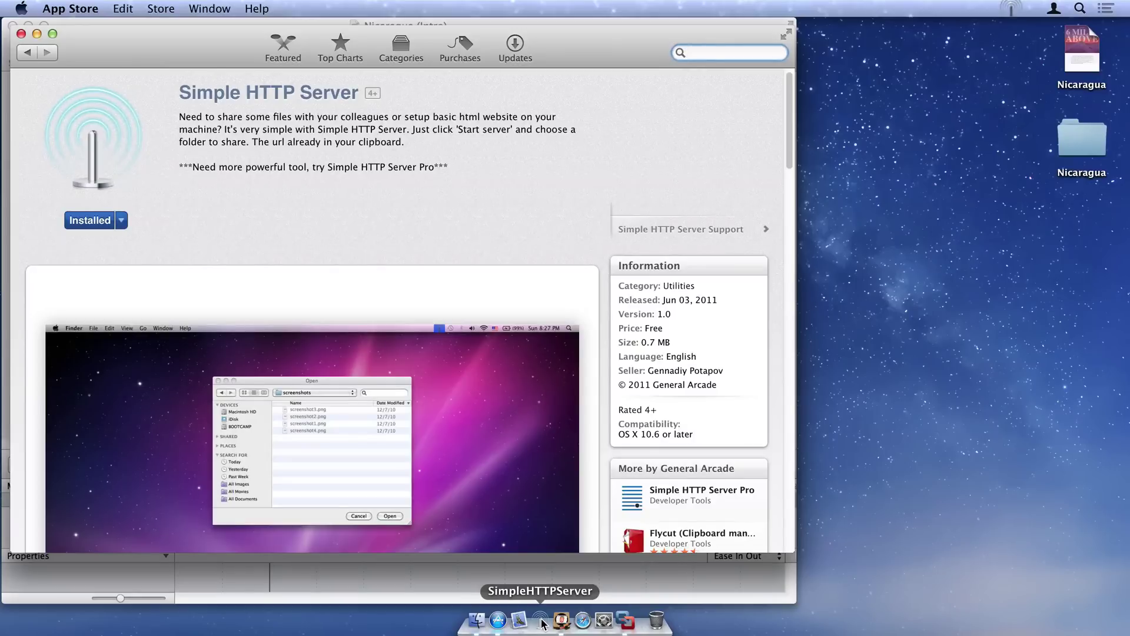
{"action": "left_click", "coordinate": [1009, 9]}
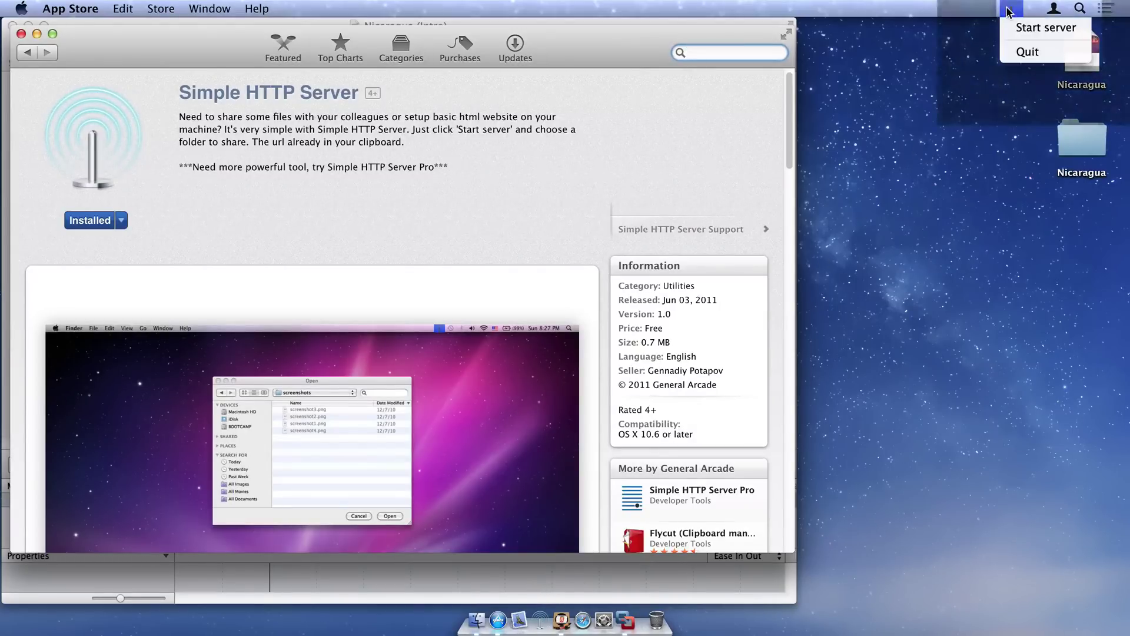
{"action": "left_click", "coordinate": [1014, 29]}
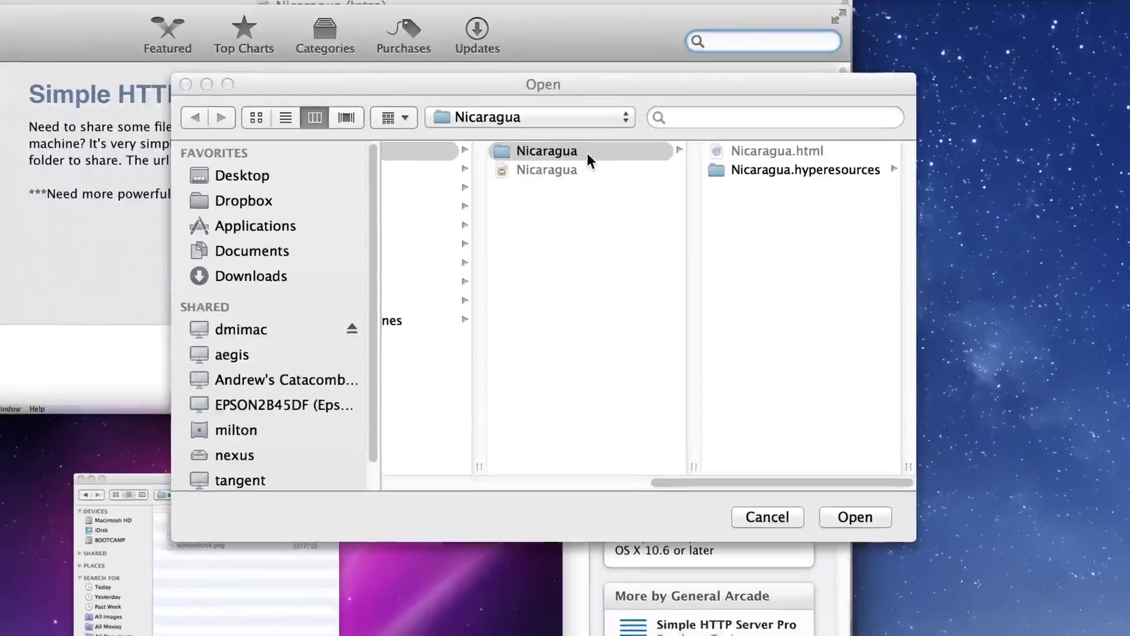
{"action": "left_click", "coordinate": [588, 153]}
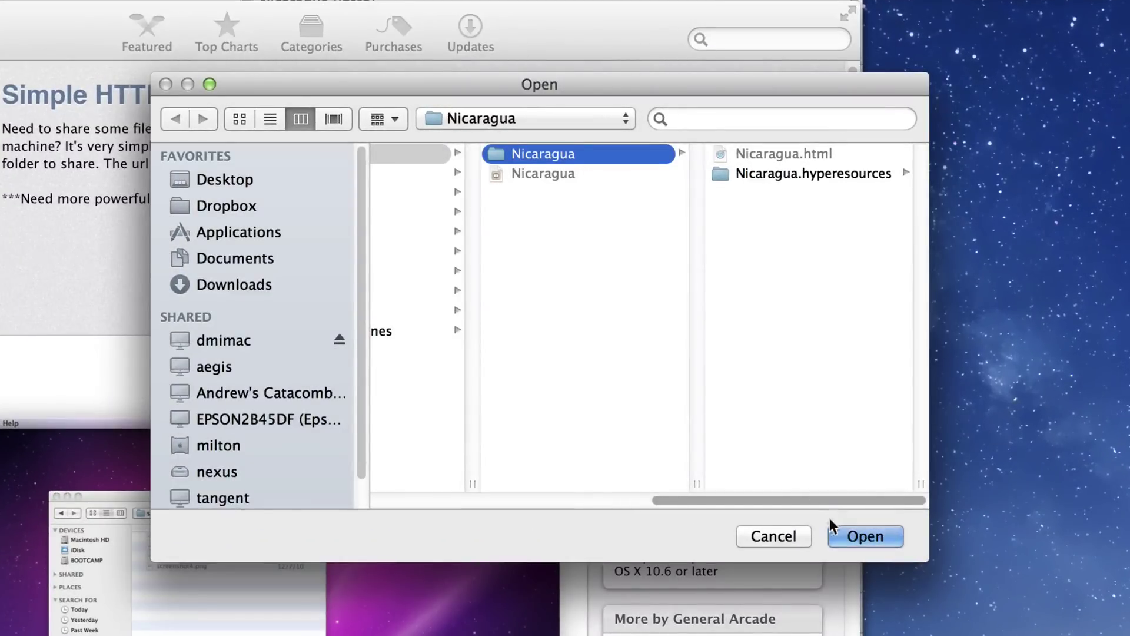
{"action": "left_click", "coordinate": [855, 536]}
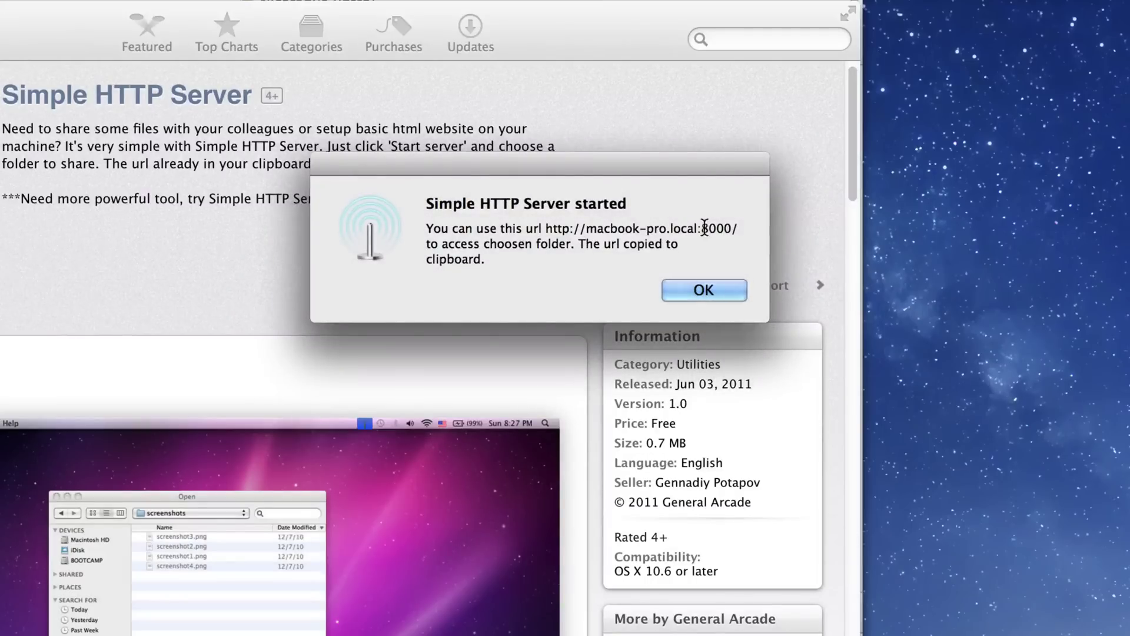
{"action": "left_click_drag", "start_coordinate": [702, 228], "coordinate": [729, 227]}
{"action": "left_click", "coordinate": [710, 286]}
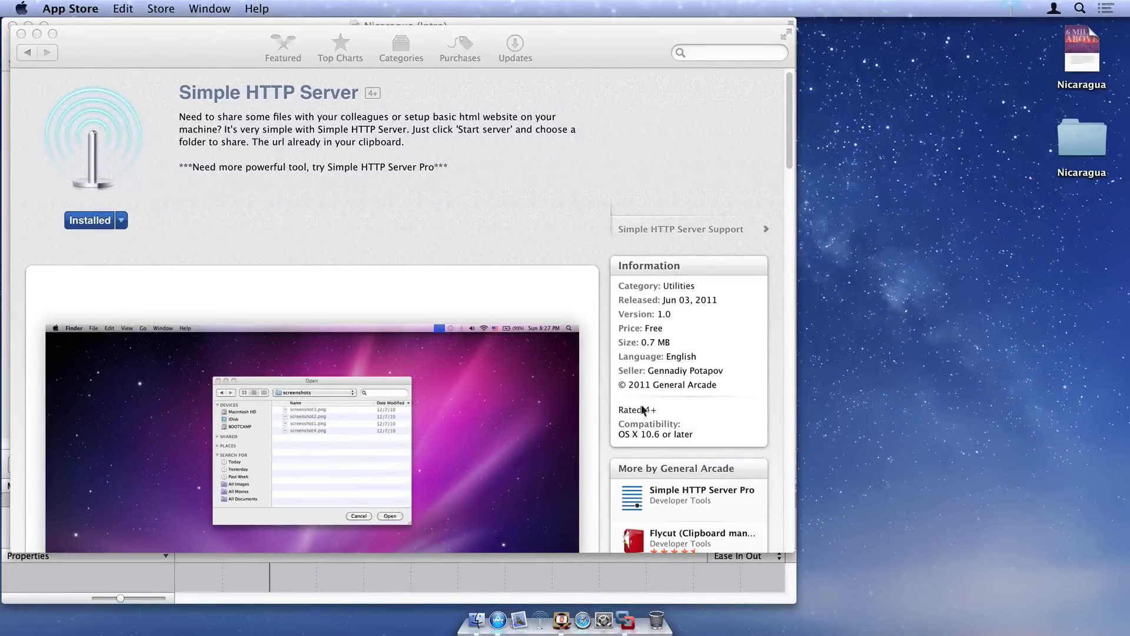
Copy the Mac's IP address 10.0.1.63 from the Network preferences pane.
{"action": "left_click", "coordinate": [606, 619]}
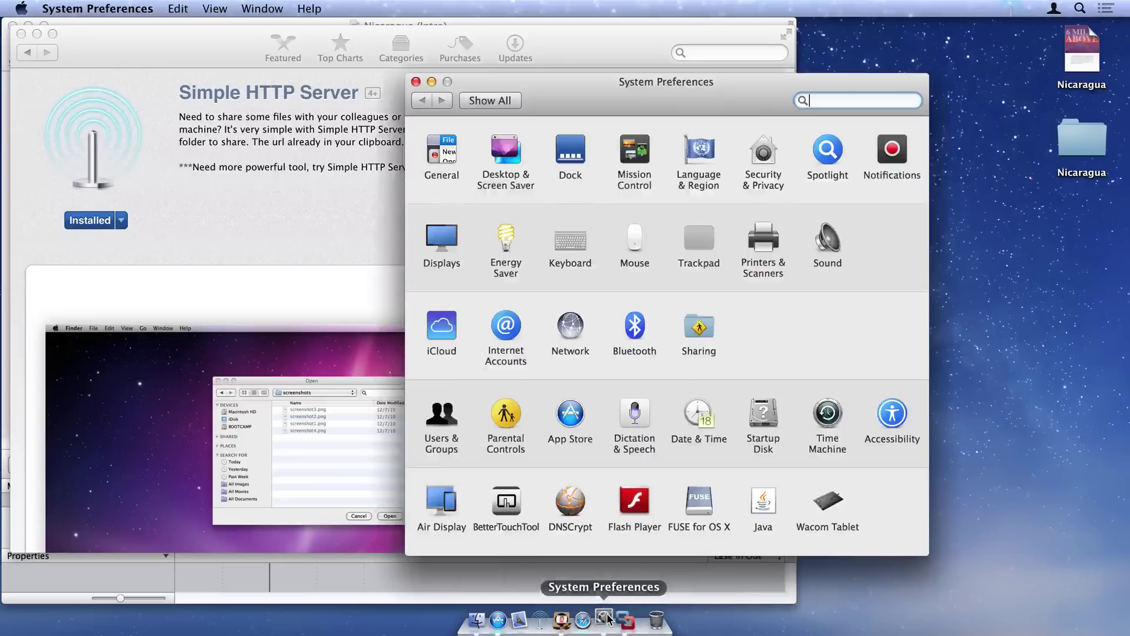
{"action": "left_click", "coordinate": [571, 327]}
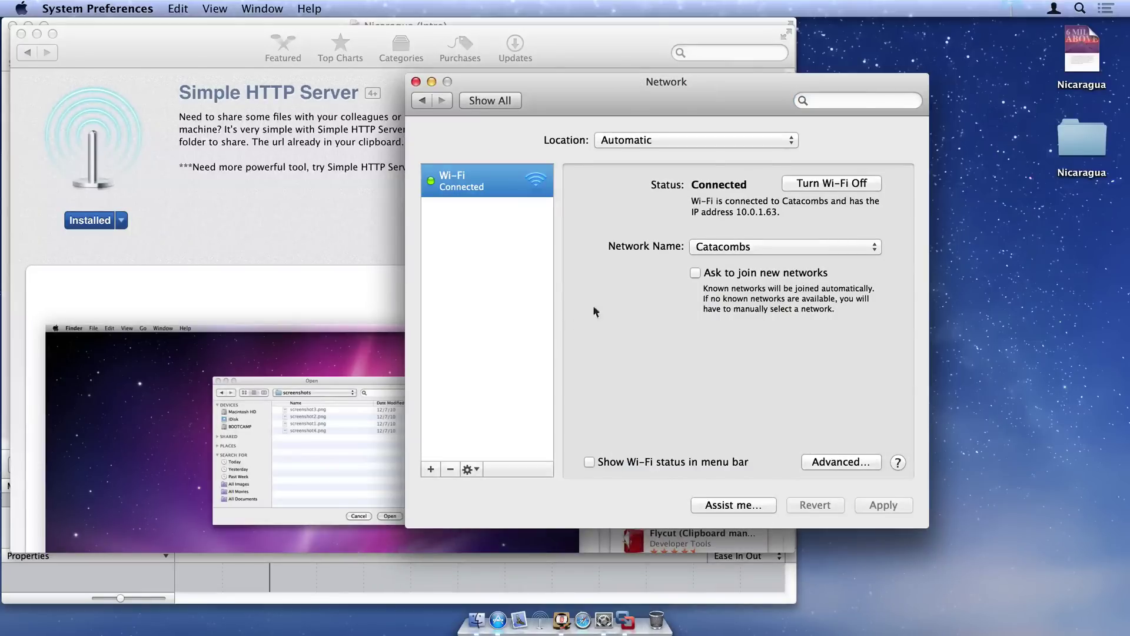
{"action": "left_click_drag", "start_coordinate": [737, 212], "coordinate": [775, 211]}
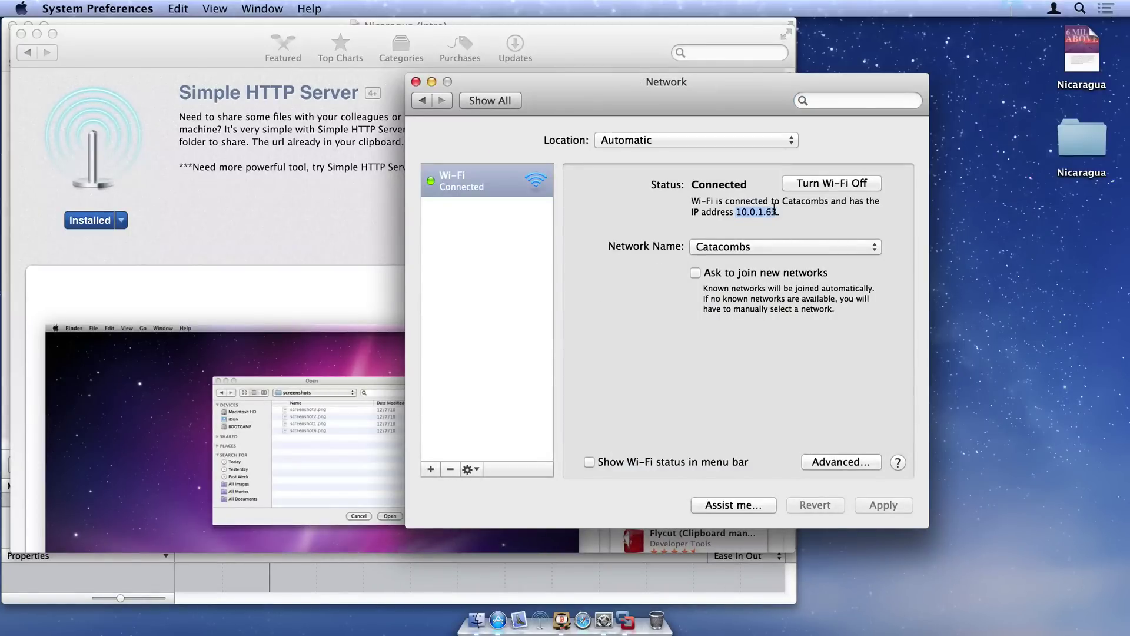
{"action": "left_click", "coordinate": [178, 8]}
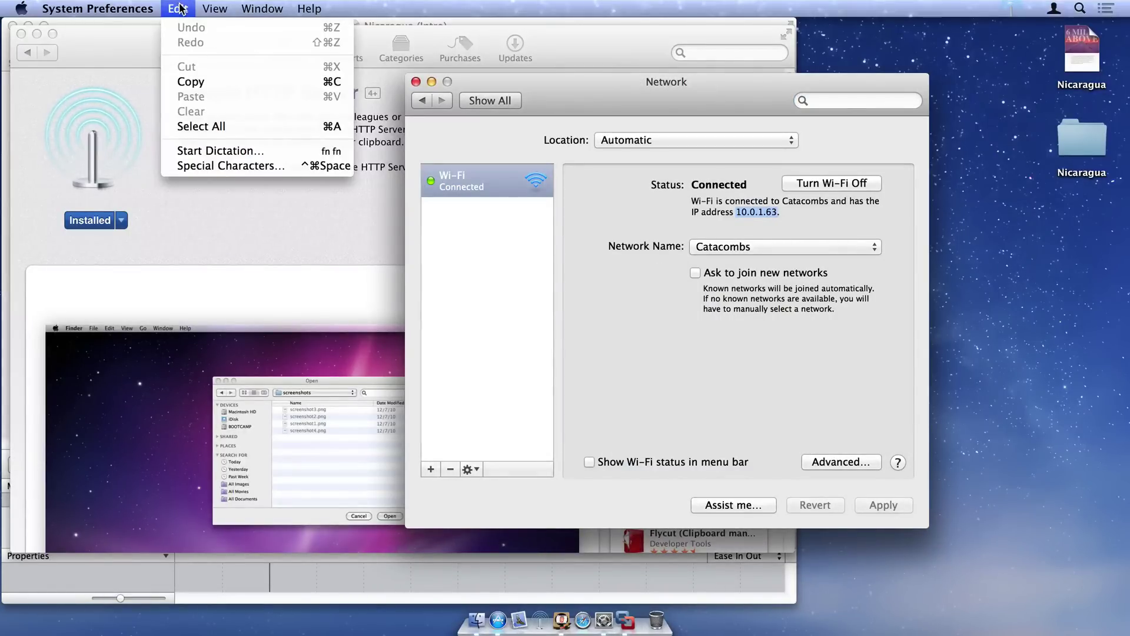
{"action": "left_click", "coordinate": [187, 82]}
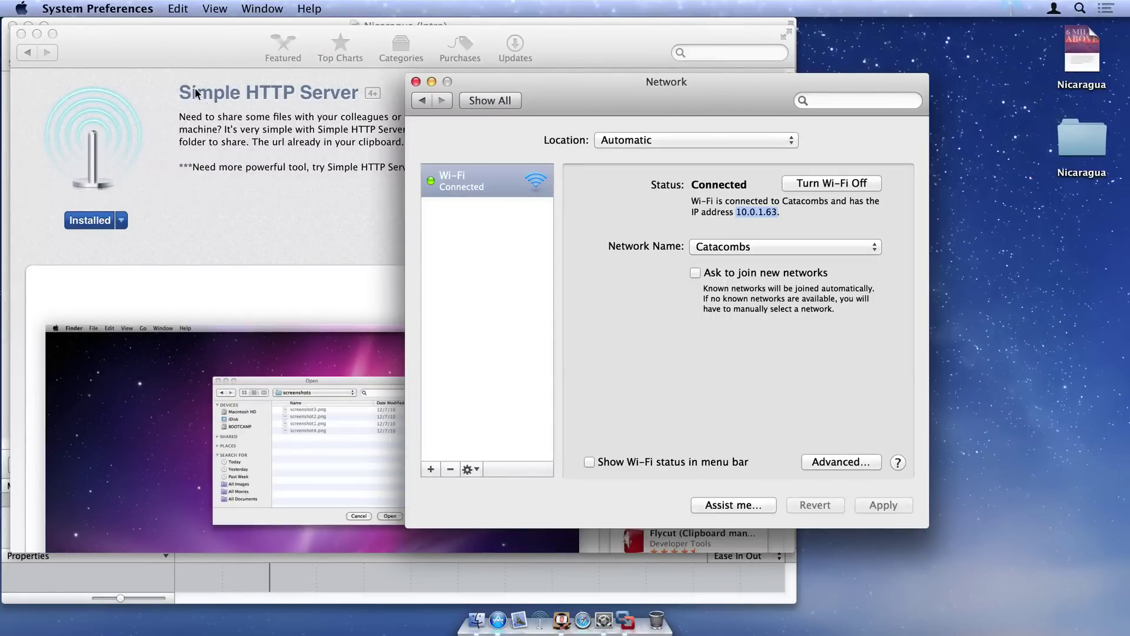
{"action": "left_click", "coordinate": [625, 621]}
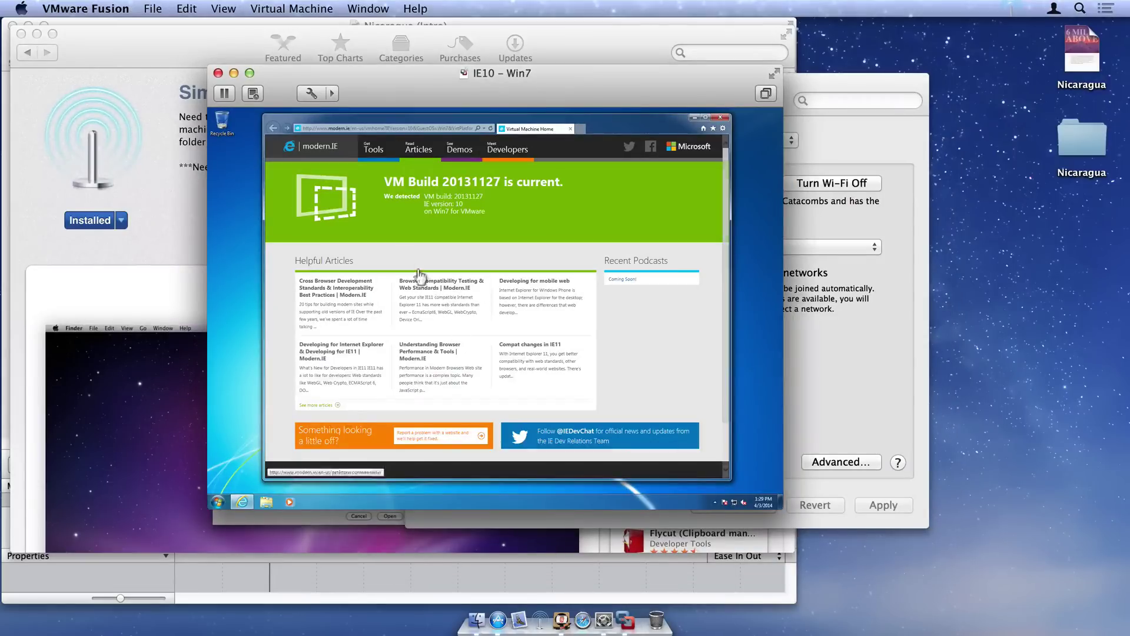
{"action": "left_click", "coordinate": [362, 128]}
{"action": "type", "text": "http:"}
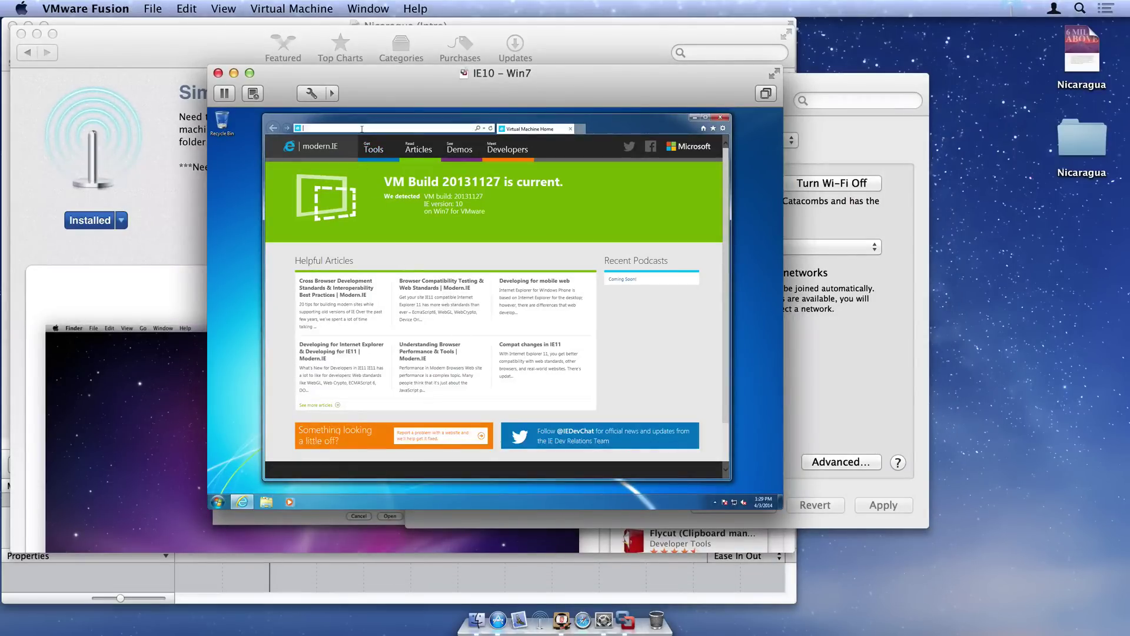
{"action": "type", "text": "//10.0.1.63"}
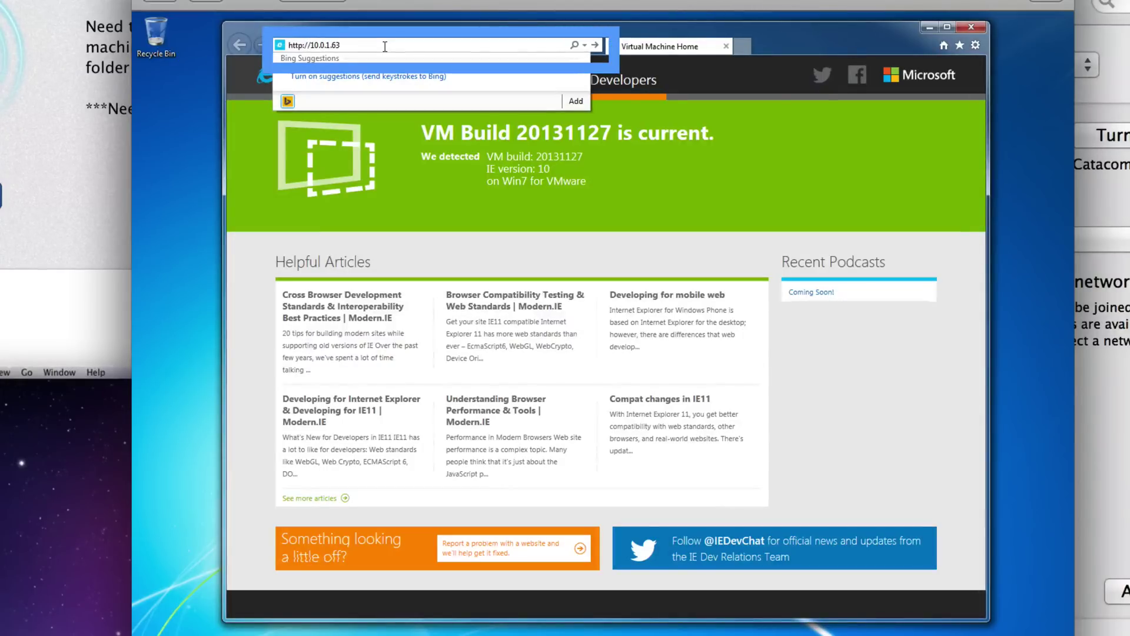
{"action": "type", "text": ":8000"}
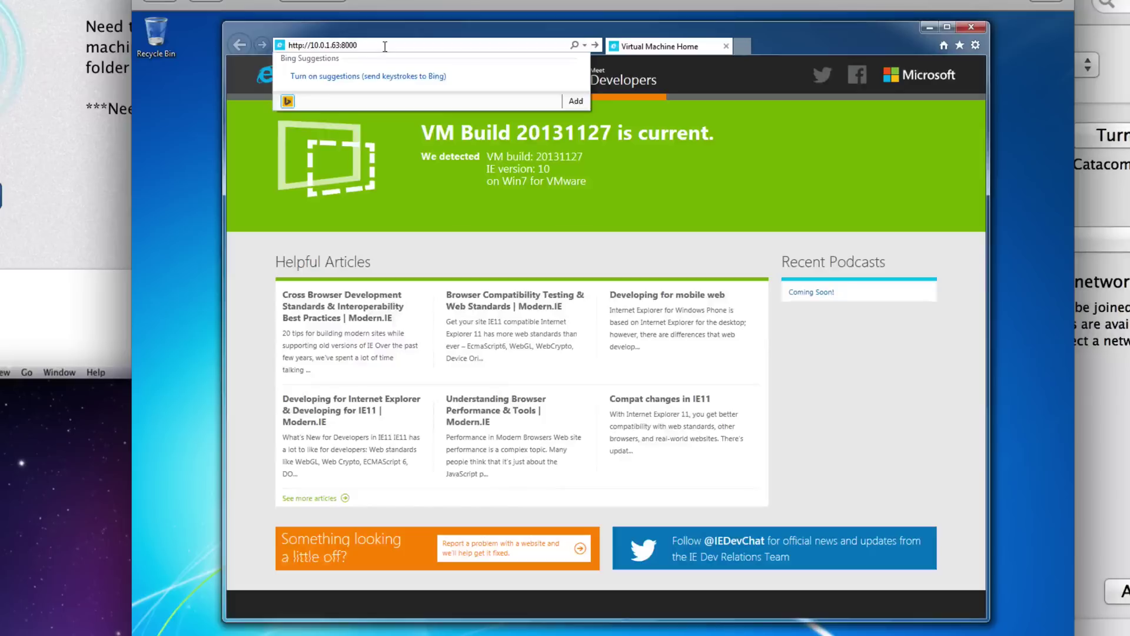
{"action": "key", "text": "Return"}
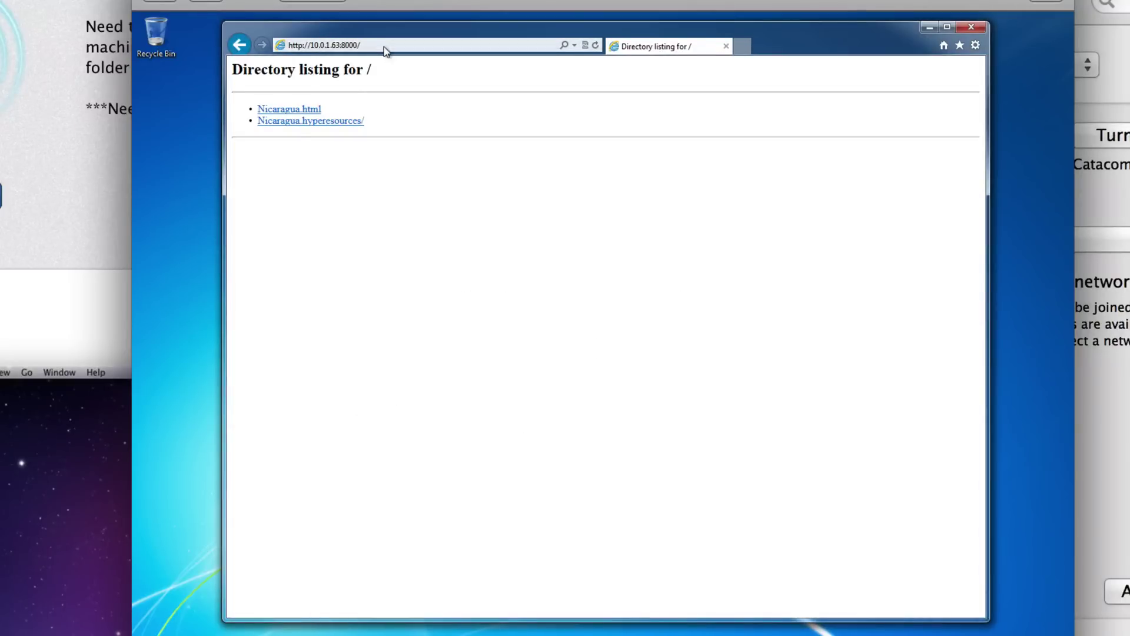
{"action": "left_click", "coordinate": [291, 108]}
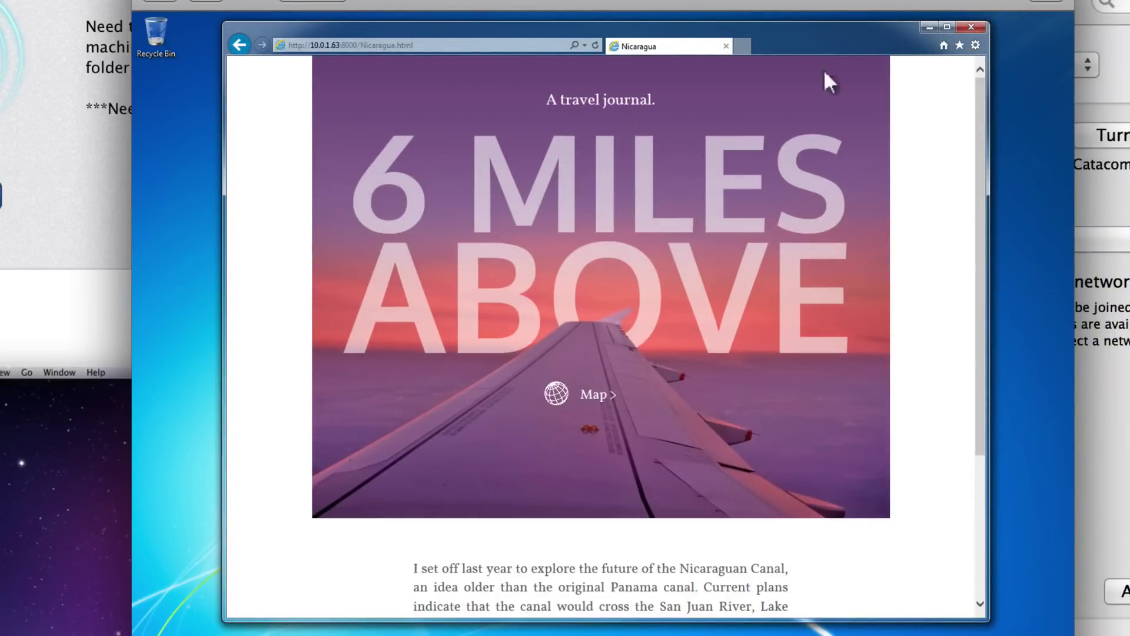
Open Internet Explorer's F12 developer tools on the Network tab.
{"action": "left_click", "coordinate": [975, 45]}
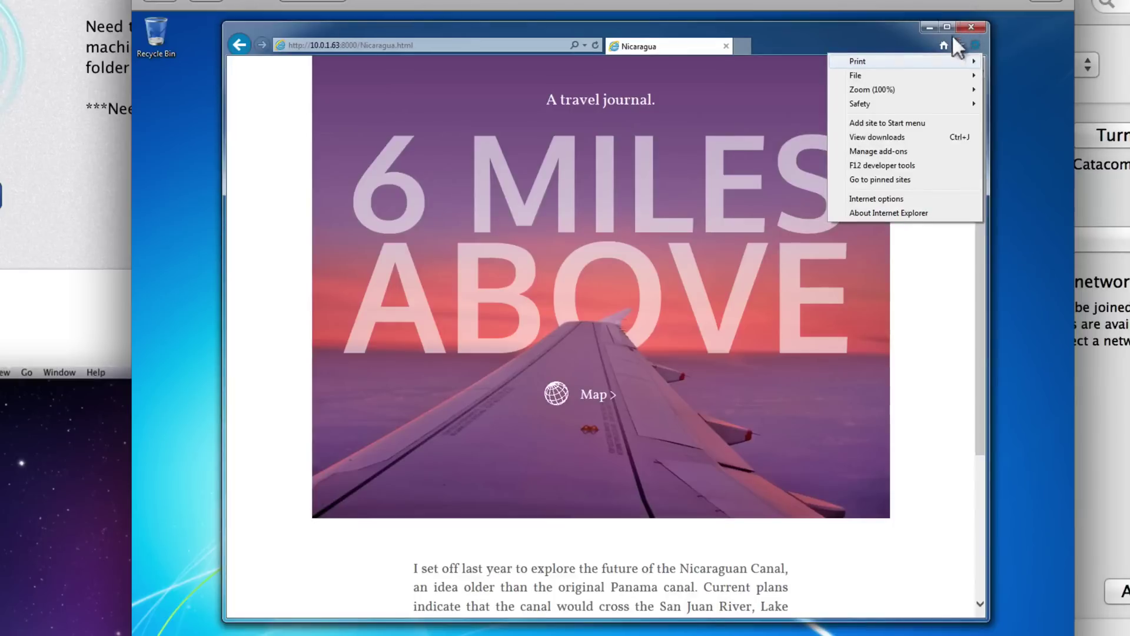
{"action": "left_click", "coordinate": [884, 159]}
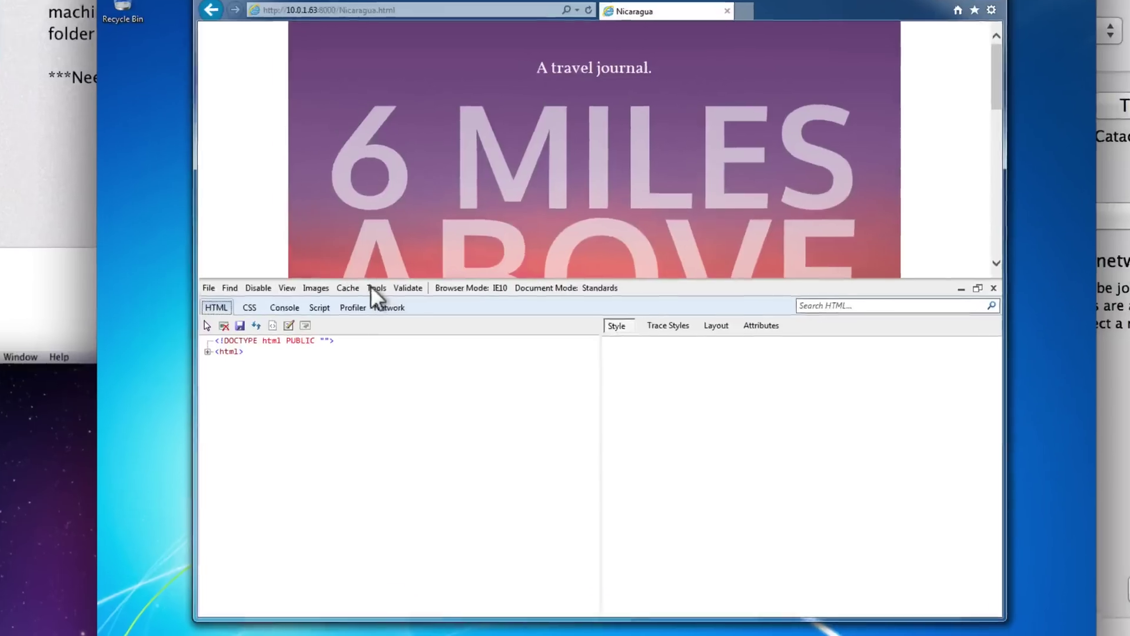
{"action": "left_click", "coordinate": [406, 326]}
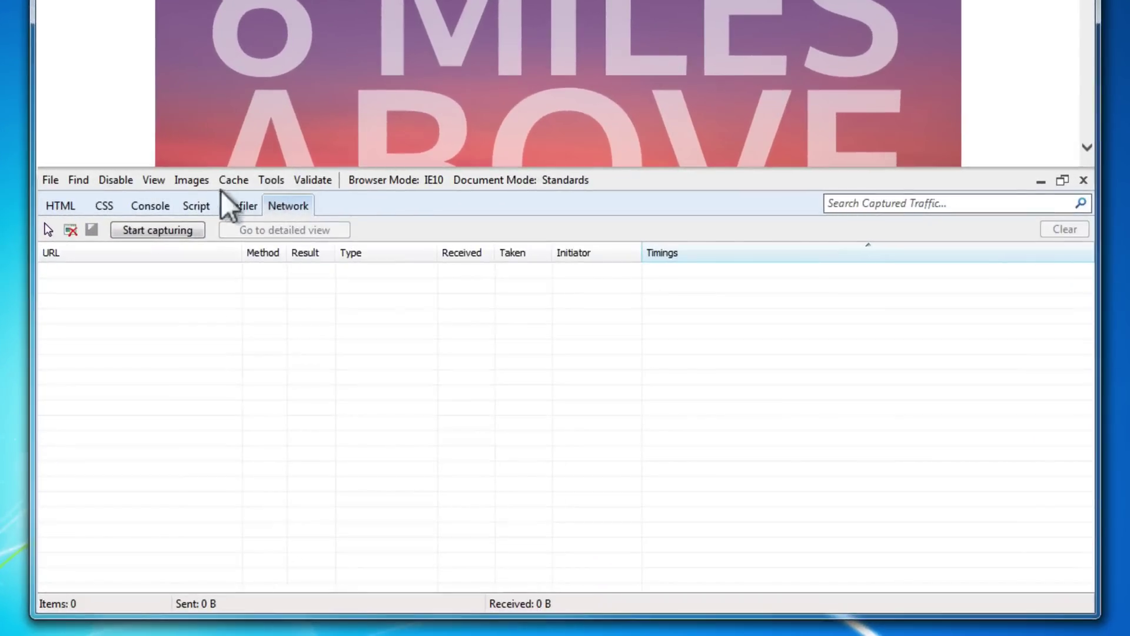
Capture traffic during an F5 reload and inspect a googleusercontent font request.
{"action": "left_click", "coordinate": [137, 225]}
{"action": "key", "text": "F5"}
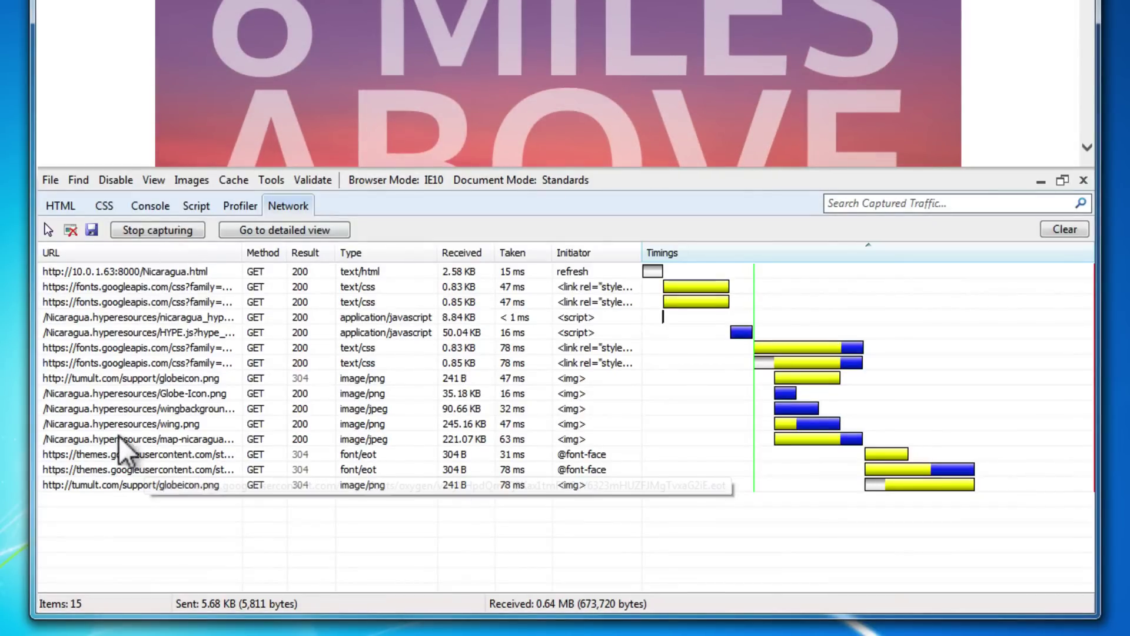
{"action": "left_click", "coordinate": [126, 468]}
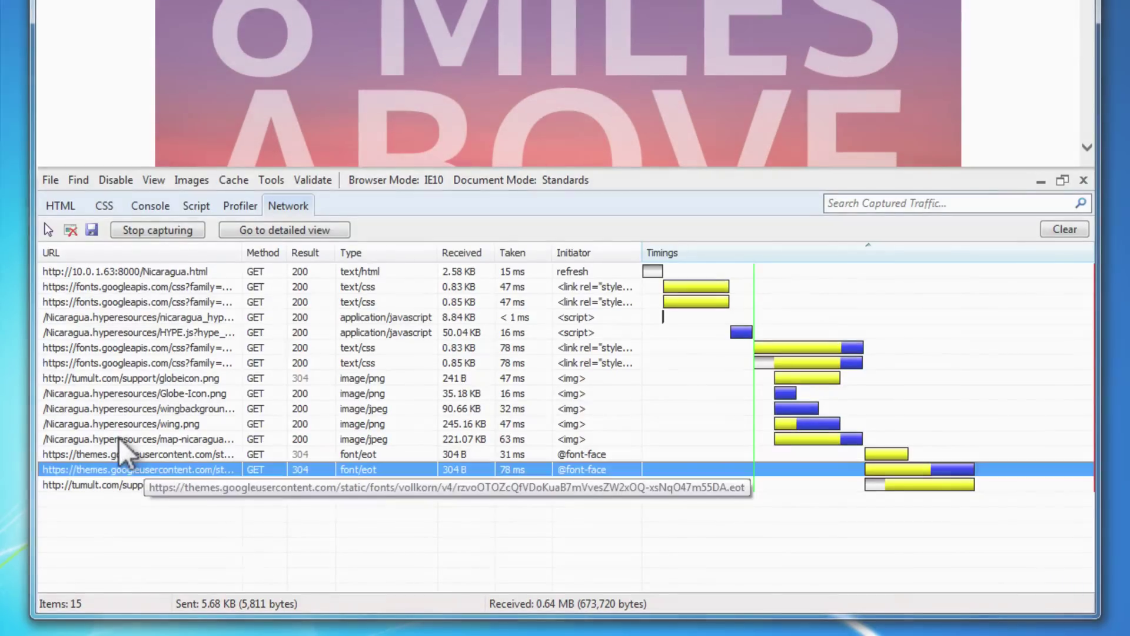